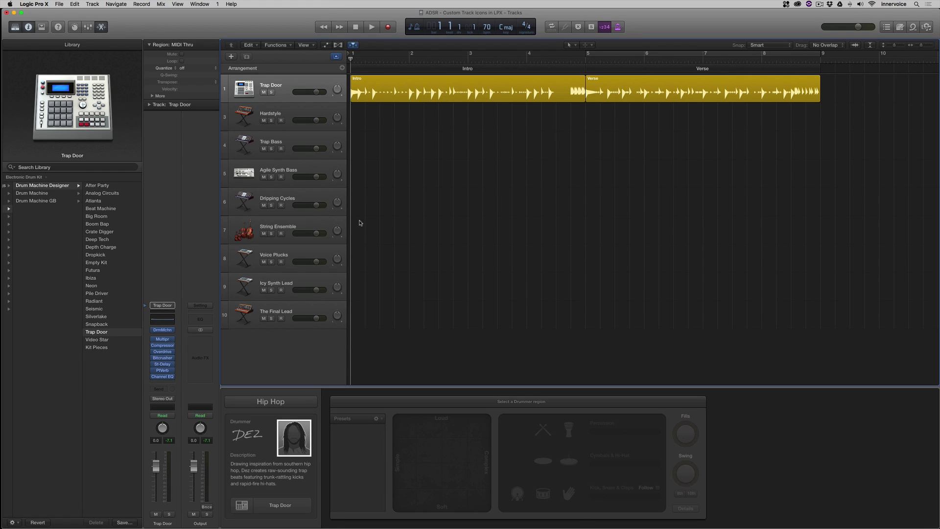
- Look through the screenset list and display mode choices, then dismiss both unchanged
{"action": "left_click", "coordinate": [218, 5]}
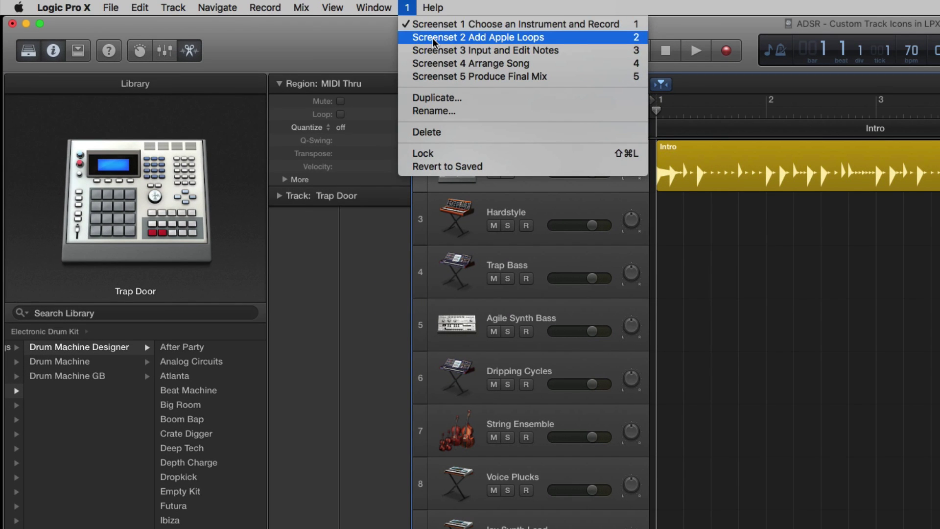
{"action": "left_click", "coordinate": [357, 39]}
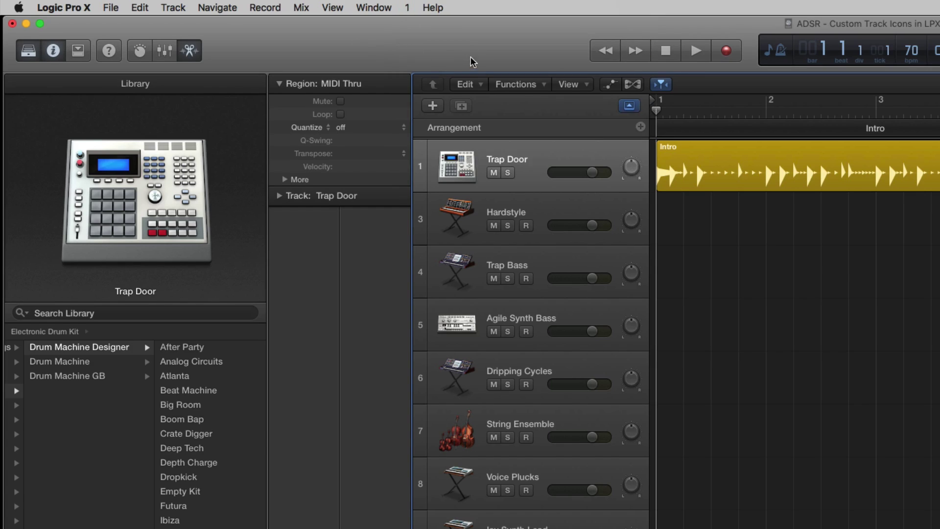
{"action": "left_click", "coordinate": [804, 50]}
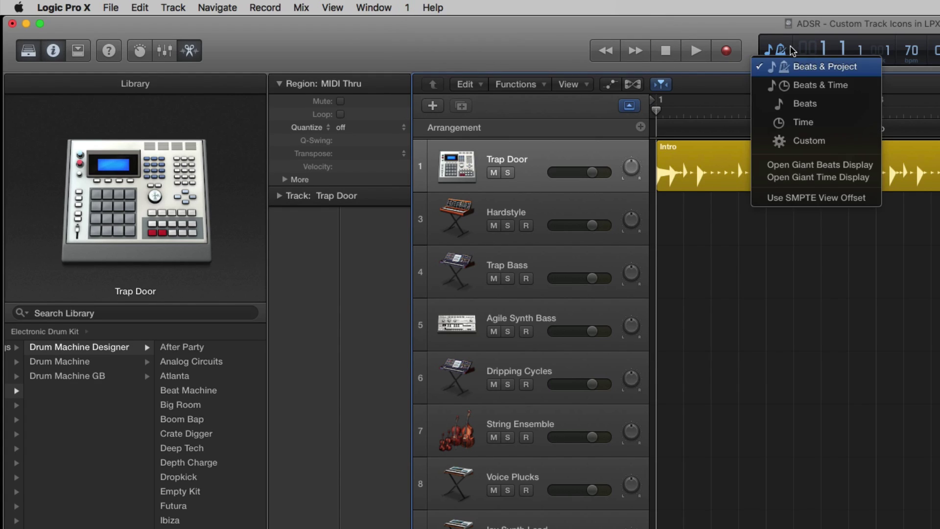
{"action": "left_click", "coordinate": [601, 28]}
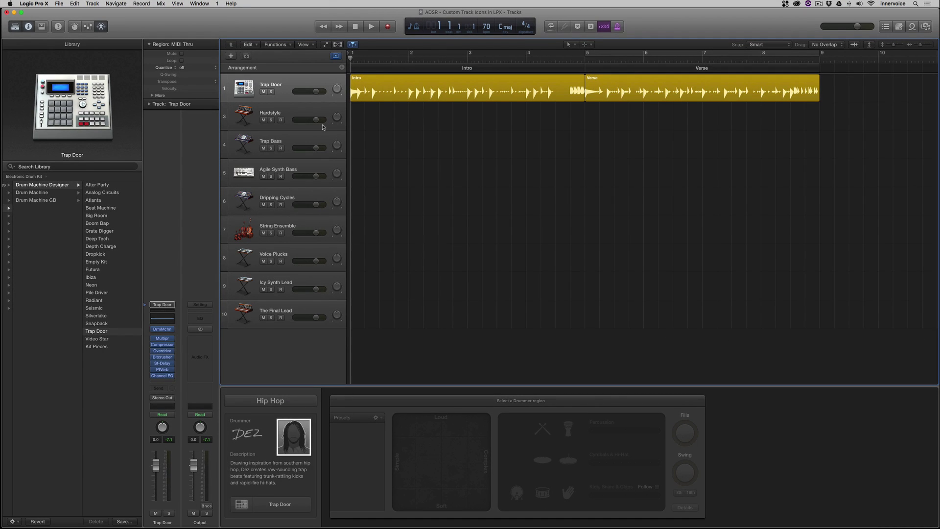
- Switch the track selection from the Trap Door drummer to the Hardstyle track
{"action": "left_click", "coordinate": [245, 91]}
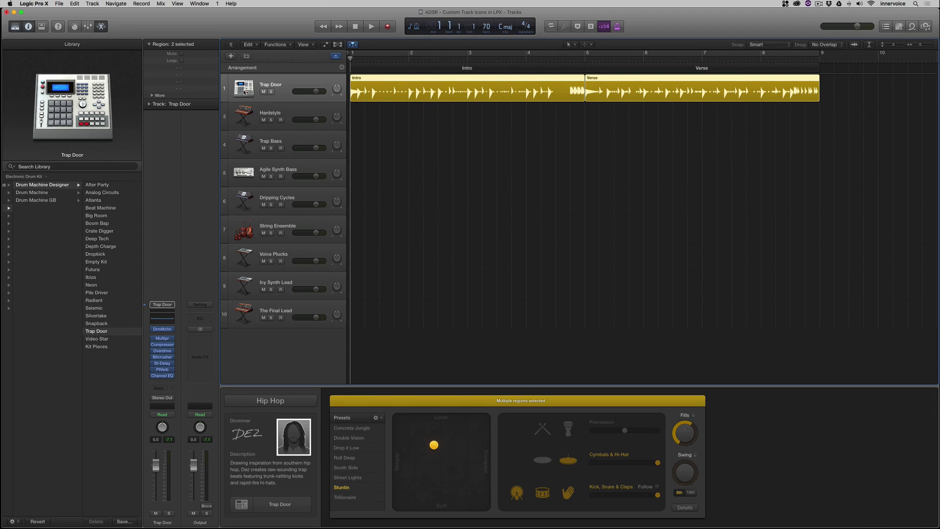
{"action": "left_click", "coordinate": [251, 112]}
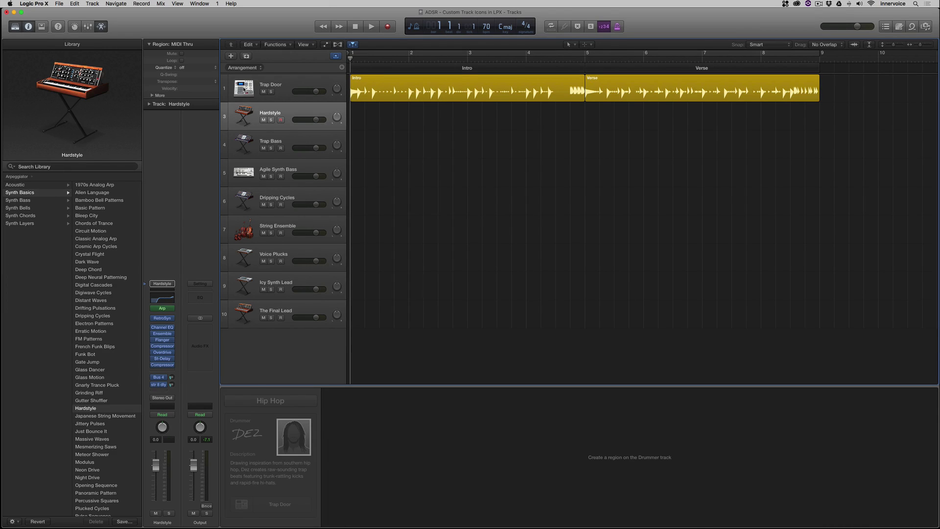
{"action": "left_click", "coordinate": [248, 90]}
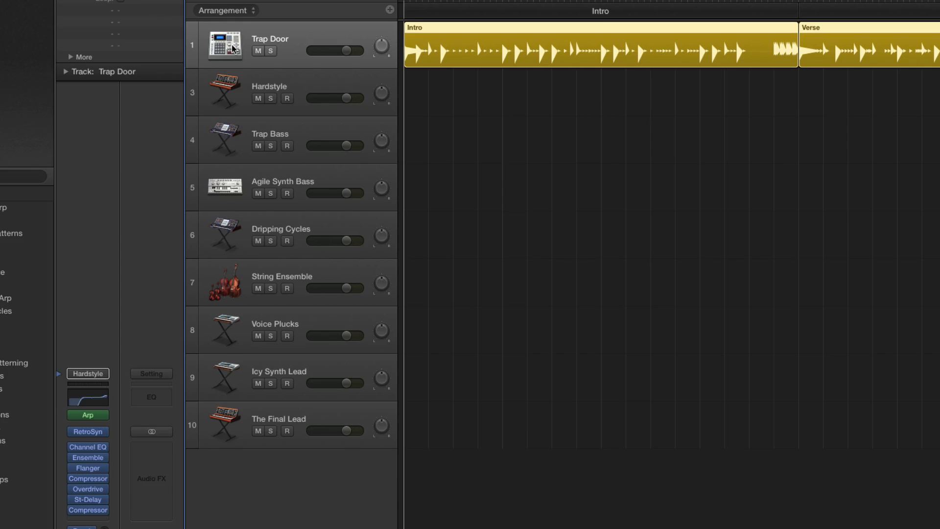
{"action": "left_click", "coordinate": [251, 118]}
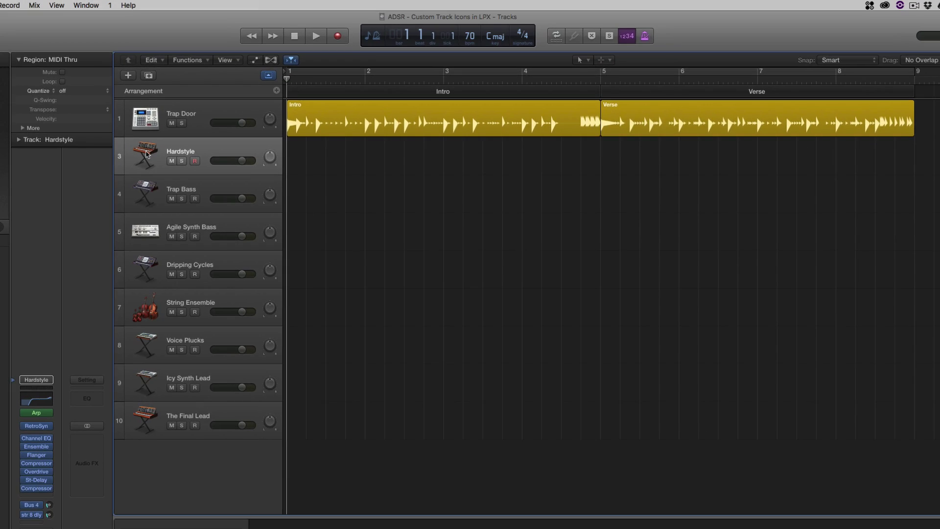
{"action": "scroll", "coordinate": [146, 153], "scroll_direction": "right", "scroll_amount": 1}
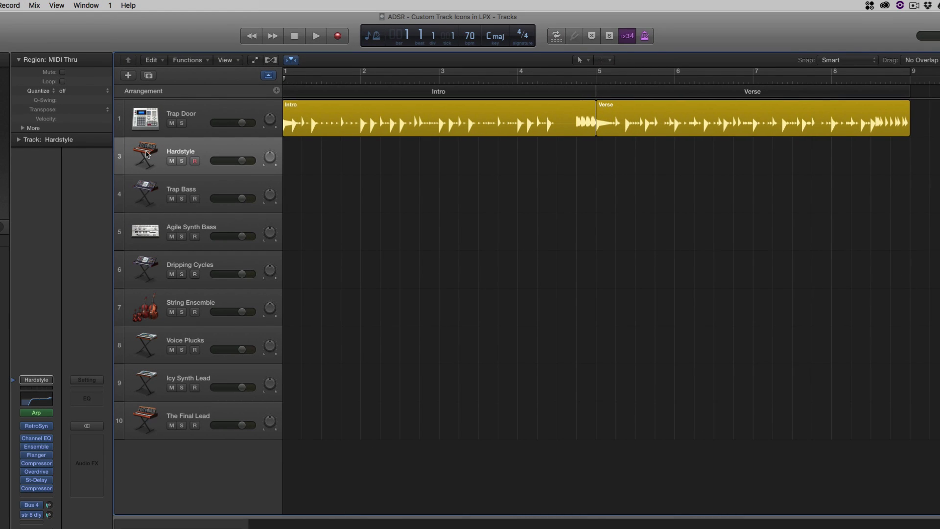
- Give the Hardstyle track a drum-kit icon from the Drums category
{"action": "left_click", "coordinate": [145, 153]}
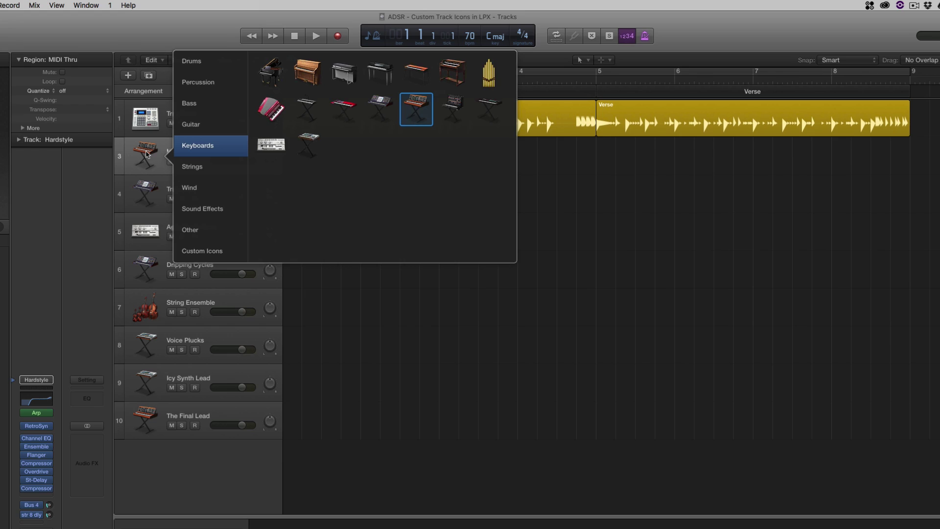
{"action": "left_click", "coordinate": [202, 62]}
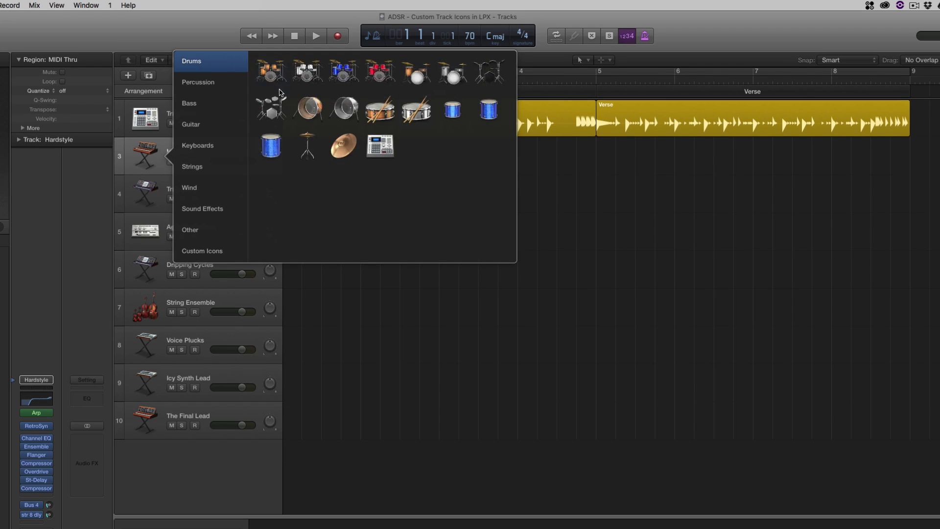
{"action": "left_click", "coordinate": [270, 66]}
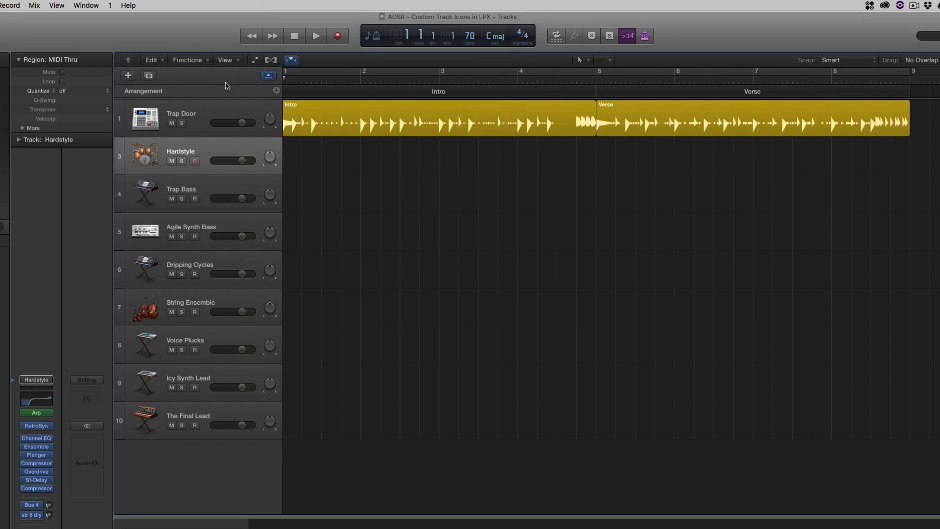
{"action": "left_click", "coordinate": [144, 155]}
{"action": "left_click", "coordinate": [416, 73]}
- Browse the percussion, bass, keyboard, string, wind and Other icons, ending on Custom Icons
{"action": "left_click", "coordinate": [140, 157]}
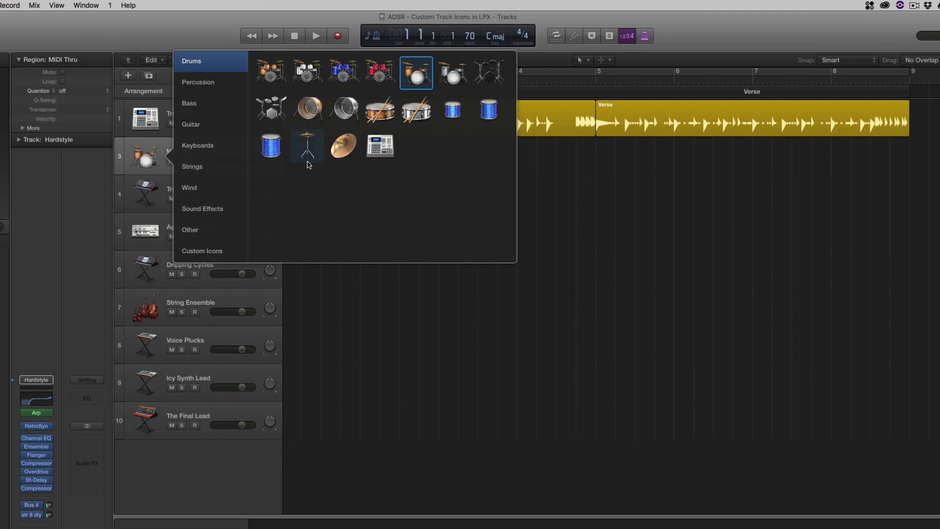
{"action": "scroll", "coordinate": [255, 146], "scroll_direction": "right", "scroll_amount": 2}
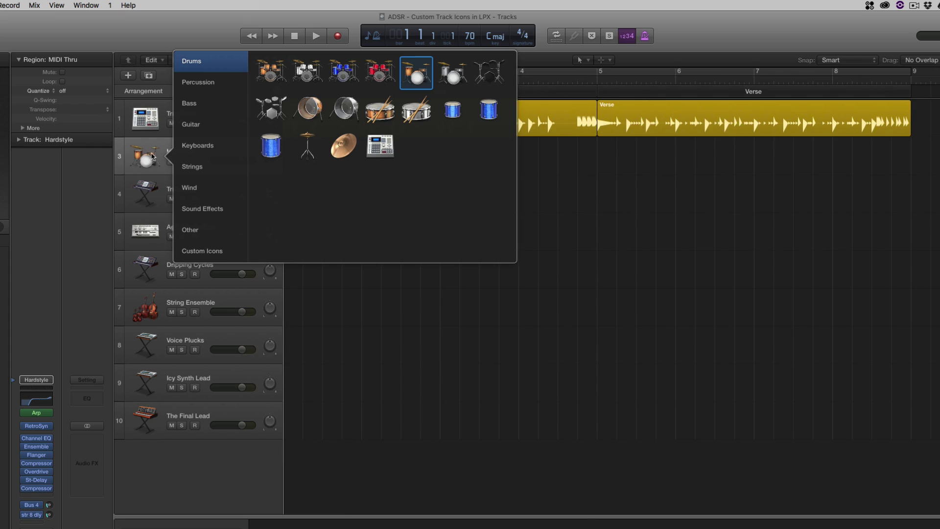
{"action": "left_click", "coordinate": [199, 83]}
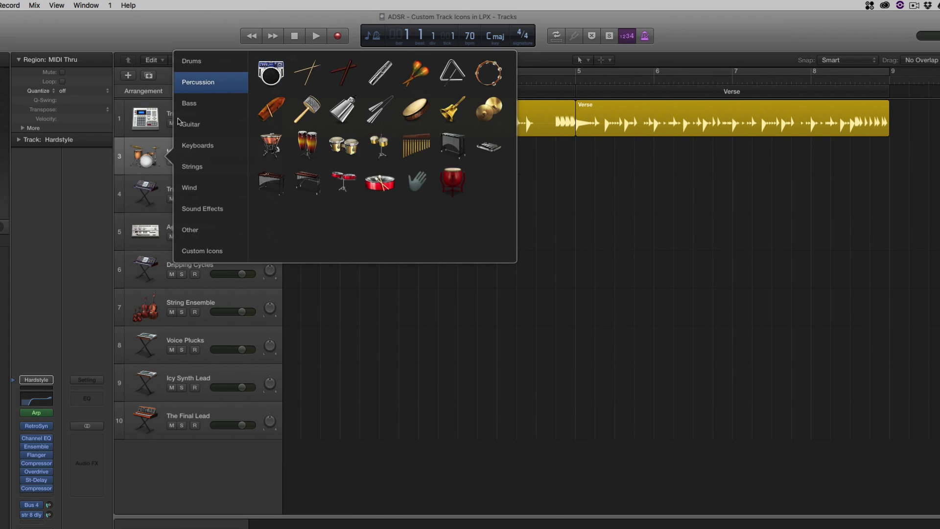
{"action": "left_click", "coordinate": [197, 113]}
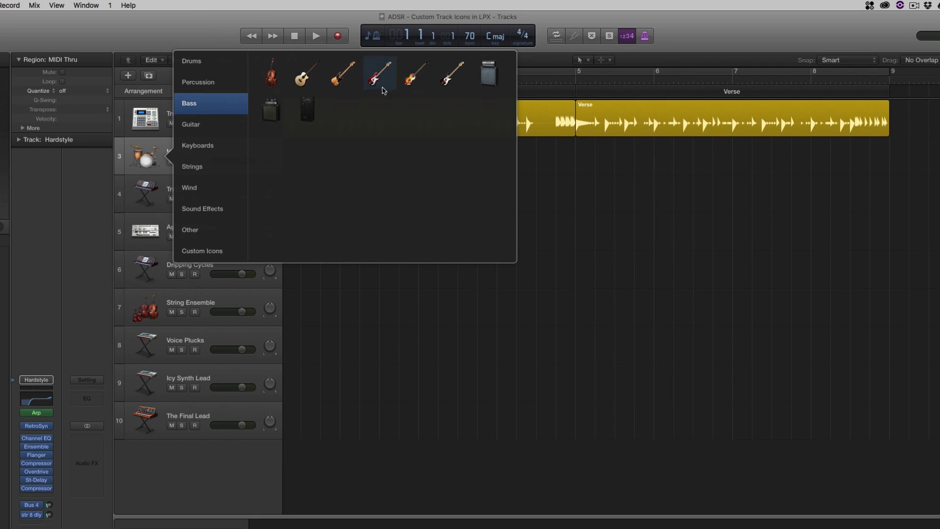
{"action": "left_click", "coordinate": [206, 147]}
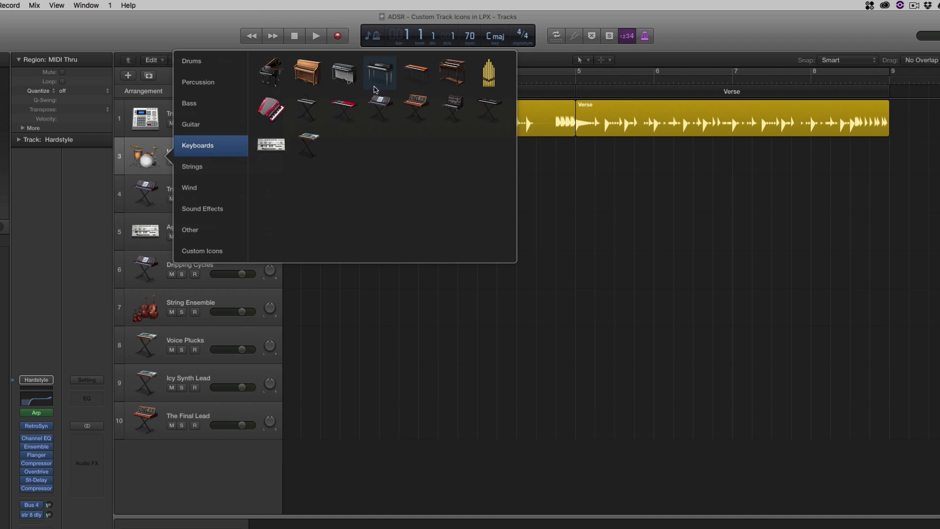
{"action": "left_click", "coordinate": [199, 167]}
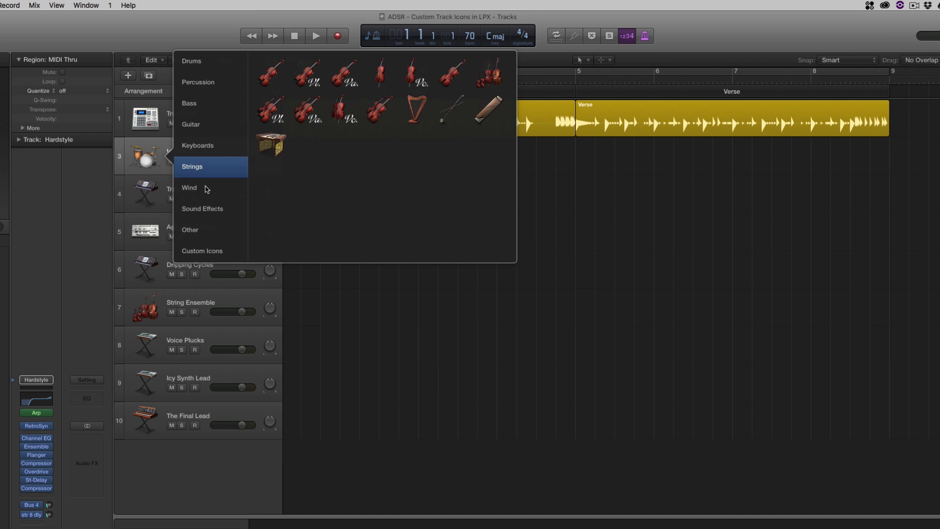
{"action": "left_click", "coordinate": [206, 189]}
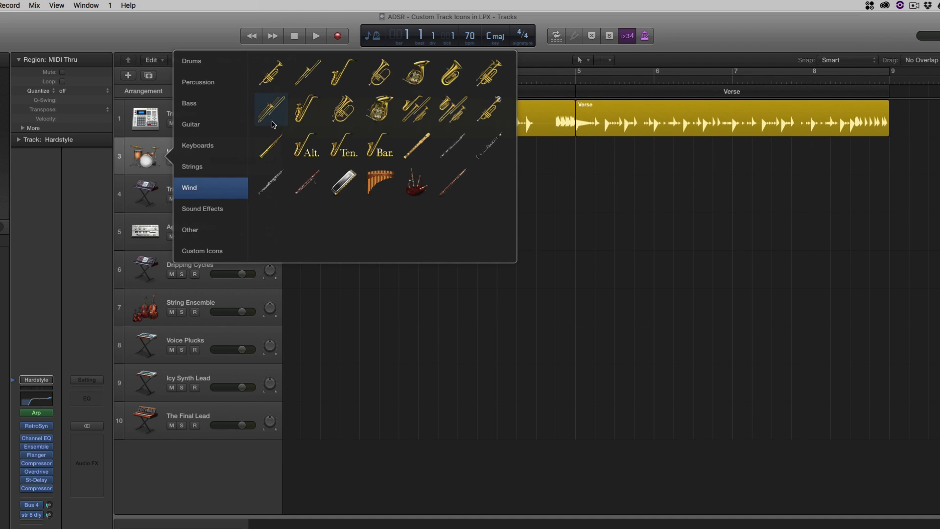
{"action": "left_click", "coordinate": [187, 236]}
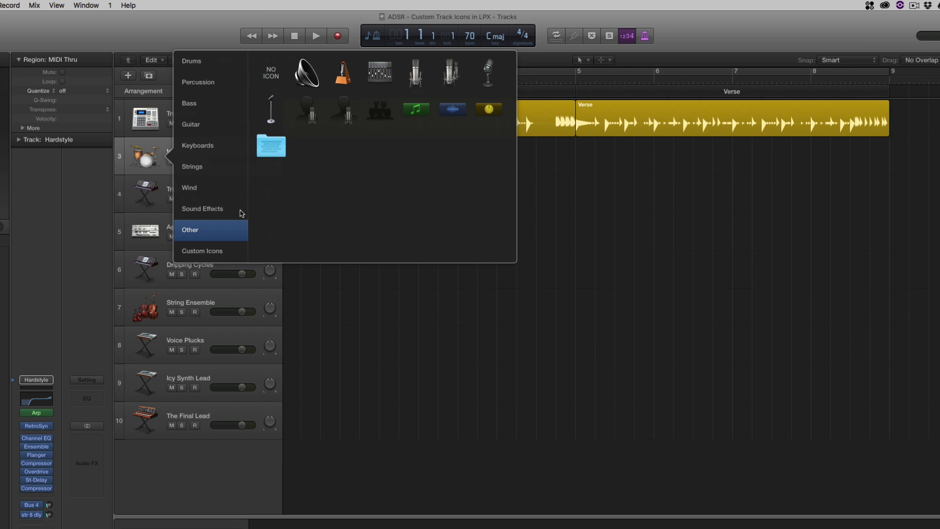
{"action": "left_click", "coordinate": [205, 252]}
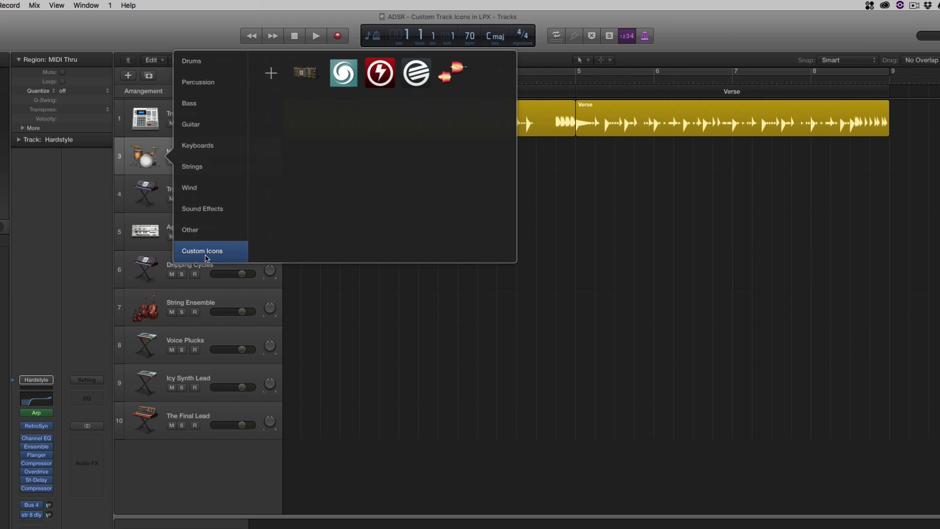
- Try the device-panel and teal swirl custom icons on Hardstyle, settling on red lightning
{"action": "left_click", "coordinate": [305, 72]}
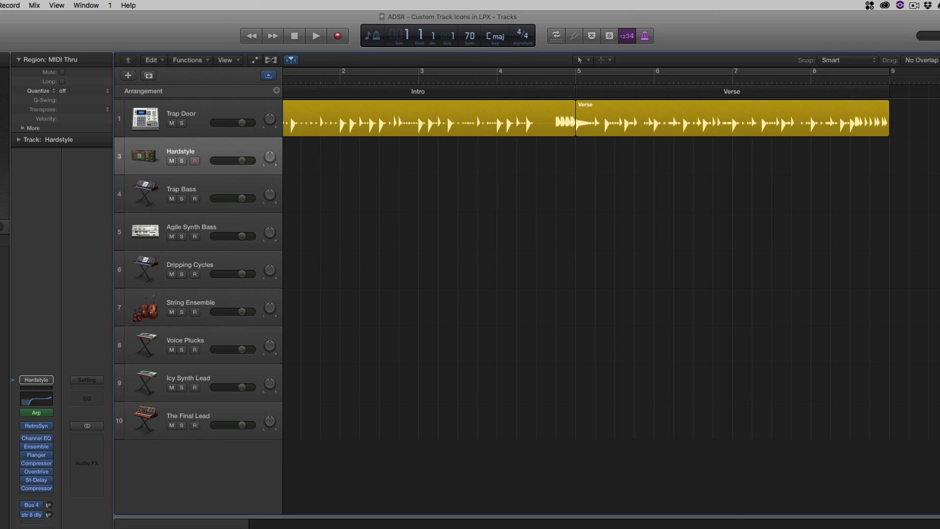
{"action": "left_click", "coordinate": [149, 156]}
{"action": "left_click", "coordinate": [345, 73]}
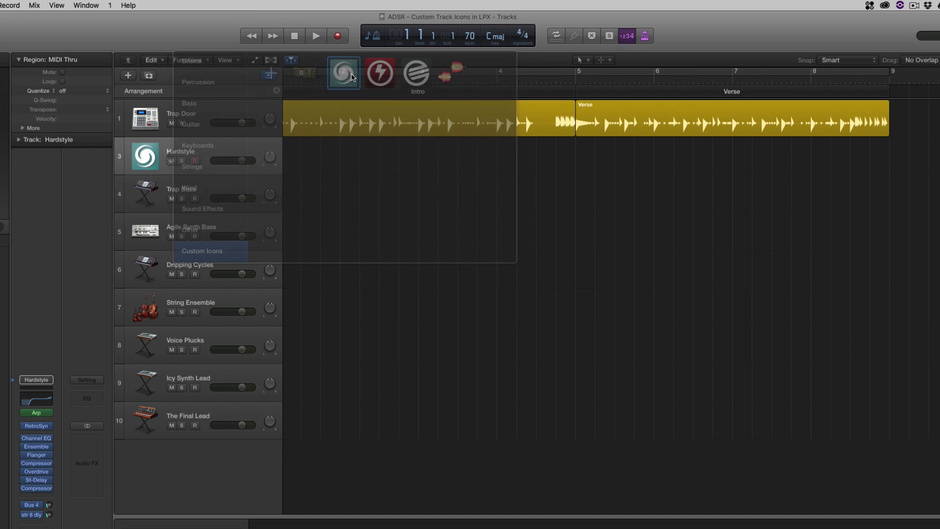
{"action": "left_click", "coordinate": [146, 156]}
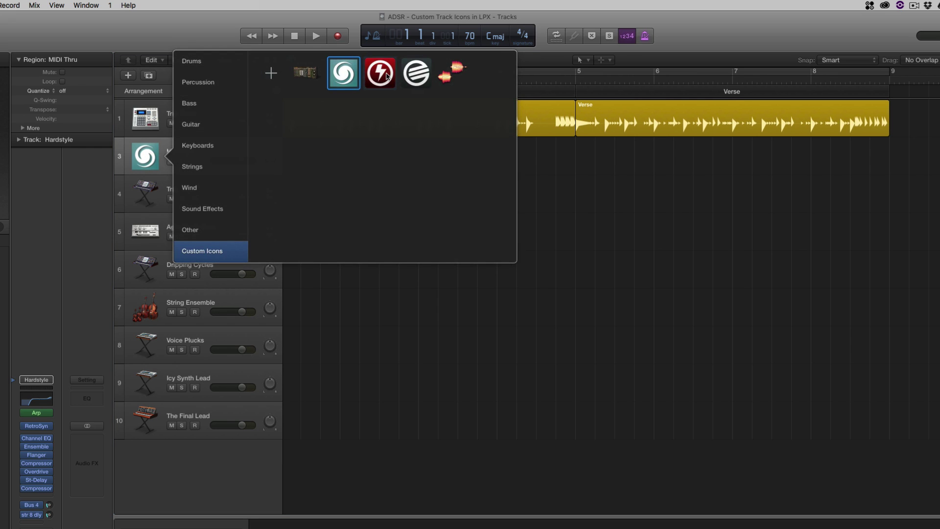
{"action": "left_click", "coordinate": [387, 76]}
- Remove the teal swirl from Custom Icons and reveal the white striped icon's file in Finder
{"action": "left_click", "coordinate": [145, 157]}
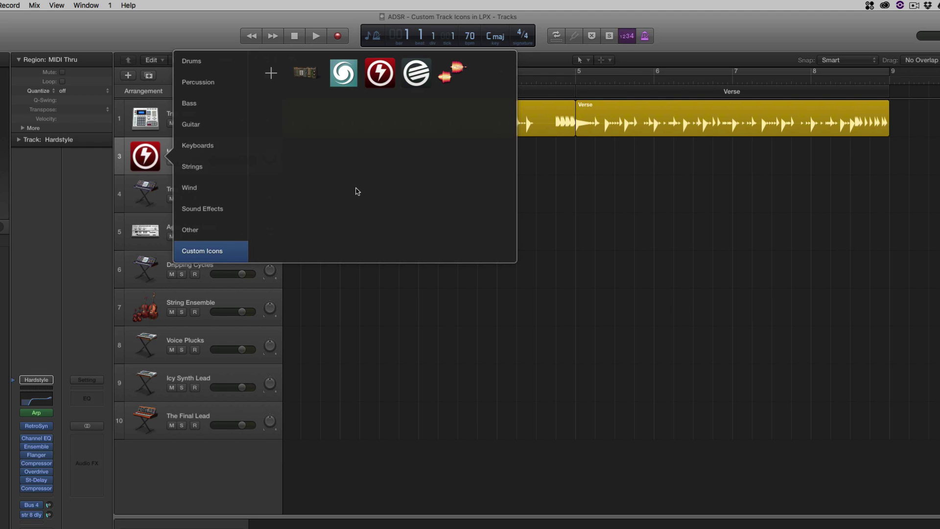
{"action": "right_click", "coordinate": [345, 74]}
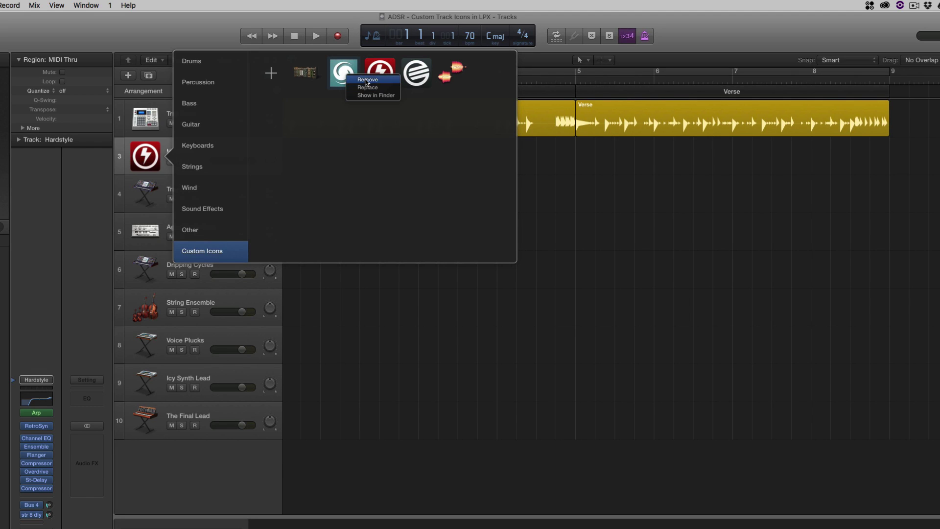
{"action": "left_click", "coordinate": [366, 80]}
{"action": "right_click", "coordinate": [338, 75]}
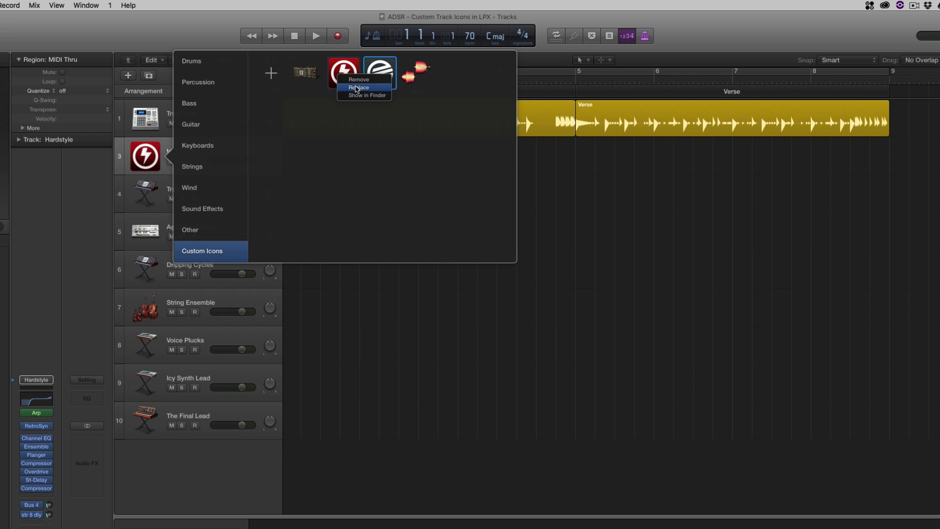
{"action": "right_click", "coordinate": [380, 78]}
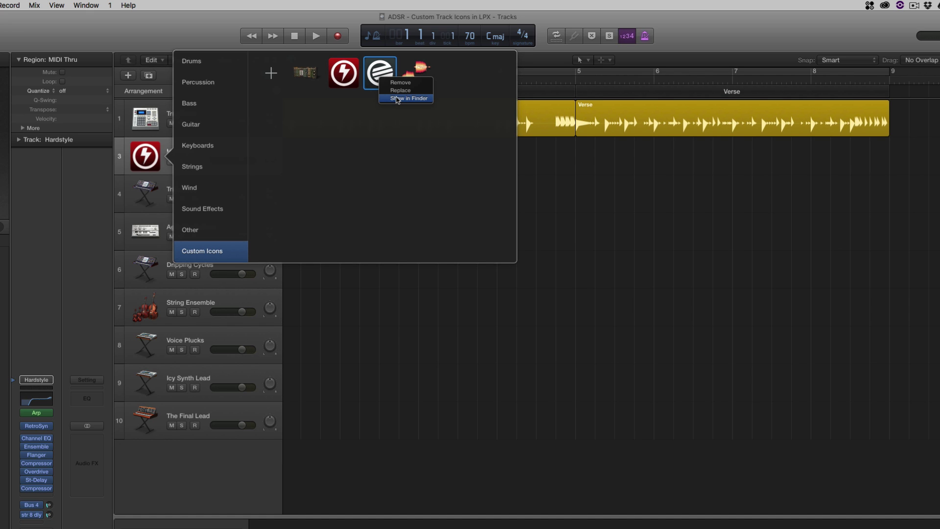
{"action": "left_click", "coordinate": [397, 98]}
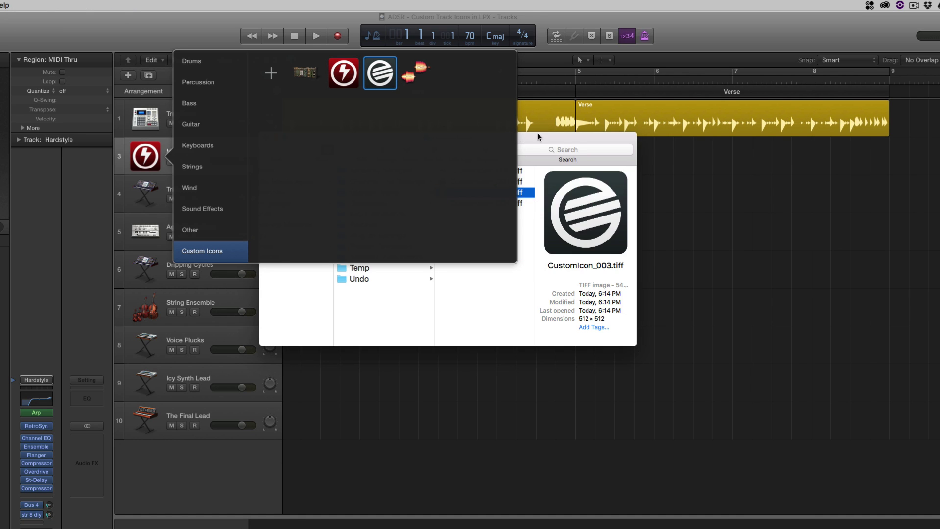
- Move the Finder window to the lower right and select the Custom Icons folder in Audio Music Apps
{"action": "left_click_drag", "start_coordinate": [537, 133], "coordinate": [703, 277]}
{"action": "scroll", "coordinate": [558, 358], "scroll_direction": "left", "scroll_amount": 3}
{"action": "scroll", "coordinate": [558, 357], "scroll_direction": "right", "scroll_amount": 3}
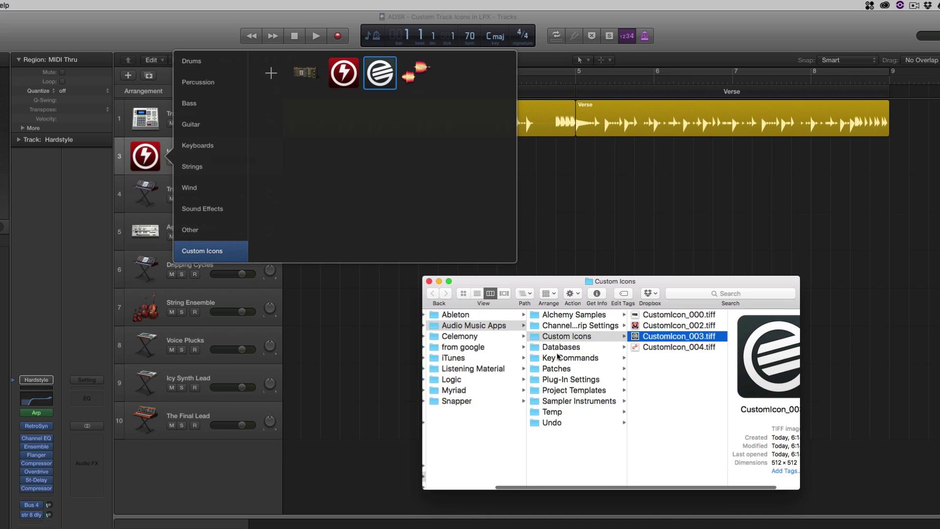
{"action": "scroll", "coordinate": [558, 357], "scroll_direction": "left", "scroll_amount": 2}
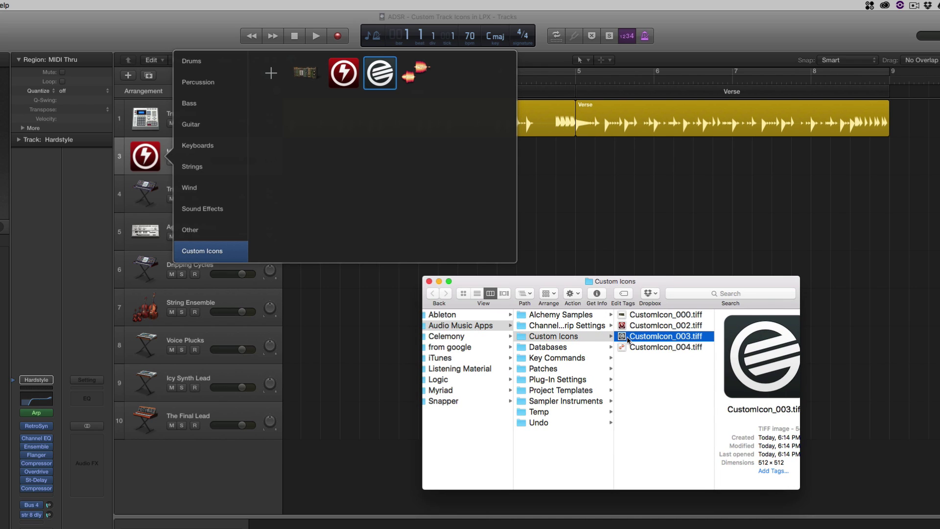
{"action": "left_click", "coordinate": [554, 338]}
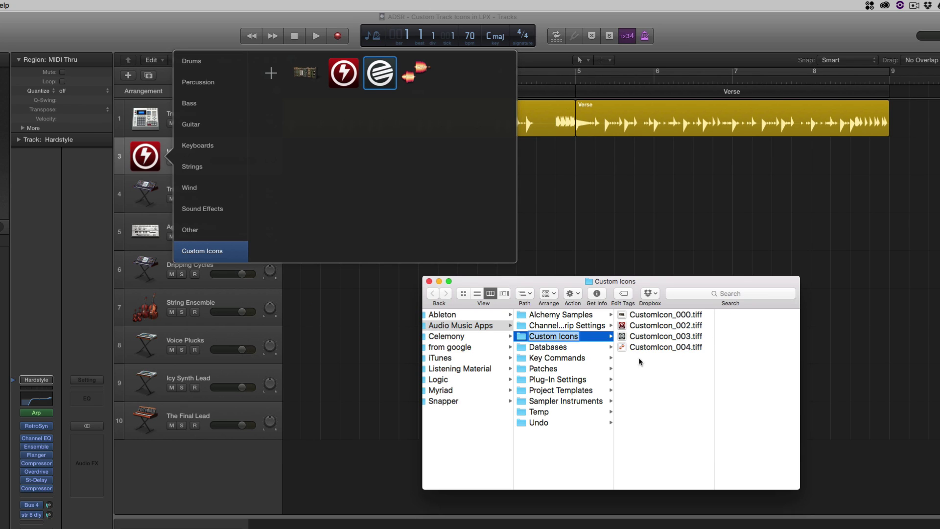
{"action": "key", "text": "Escape"}
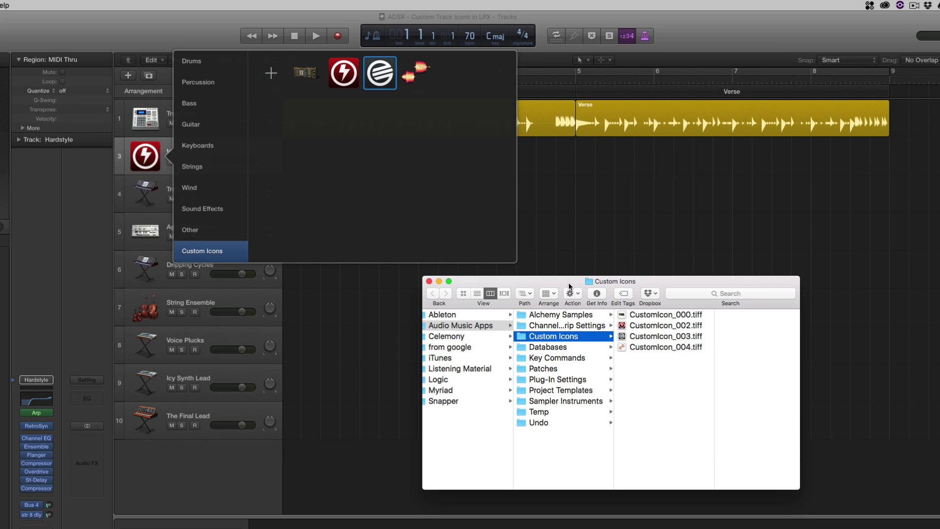
- In a new Finder window, drag FM8 icon.png and KompleteKontrol.icns from LPX Track Icons into Custom Icons
{"action": "key", "text": "super+n"}
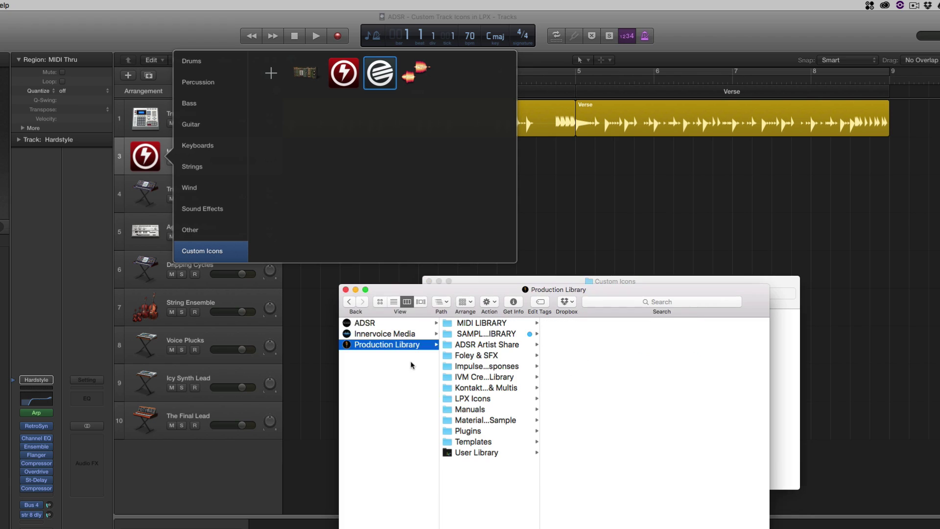
{"action": "left_click", "coordinate": [463, 398]}
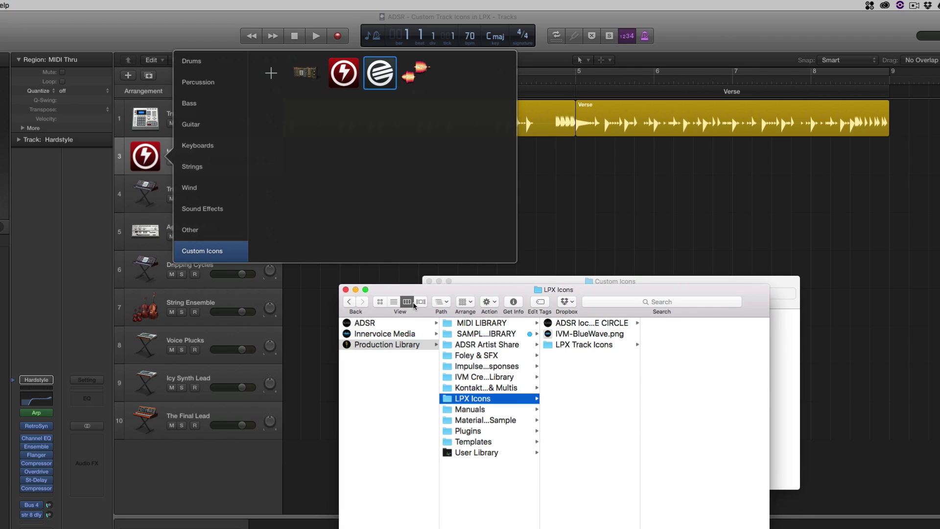
{"action": "left_click", "coordinate": [577, 345]}
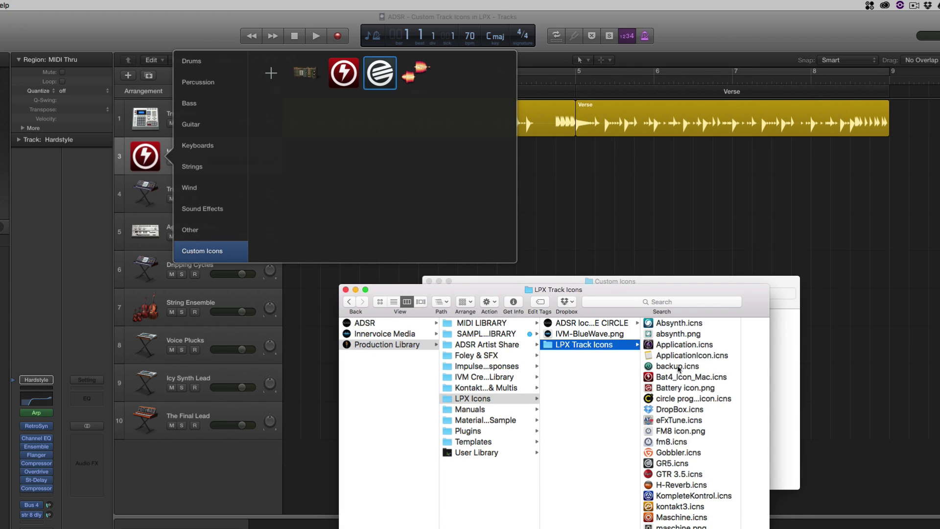
{"action": "left_click", "coordinate": [682, 433]}
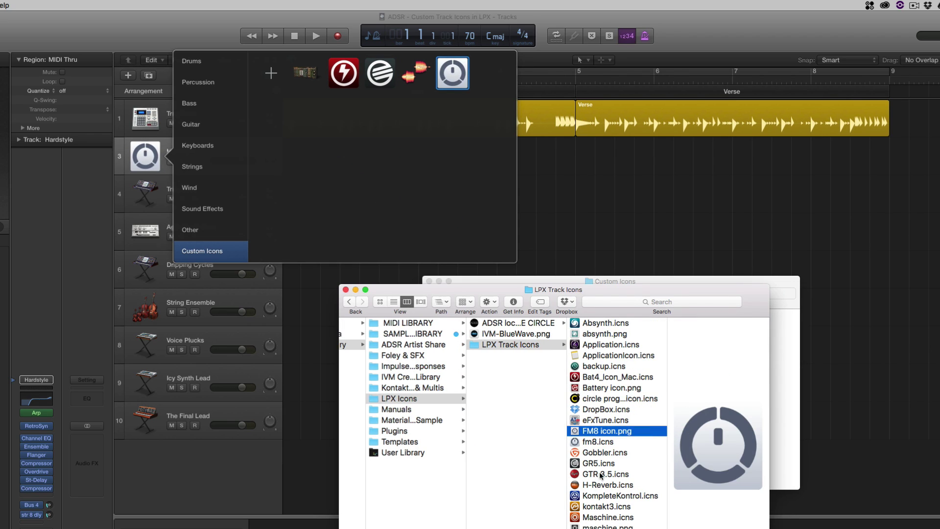
{"action": "left_click_drag", "start_coordinate": [607, 497], "coordinate": [417, 223]}
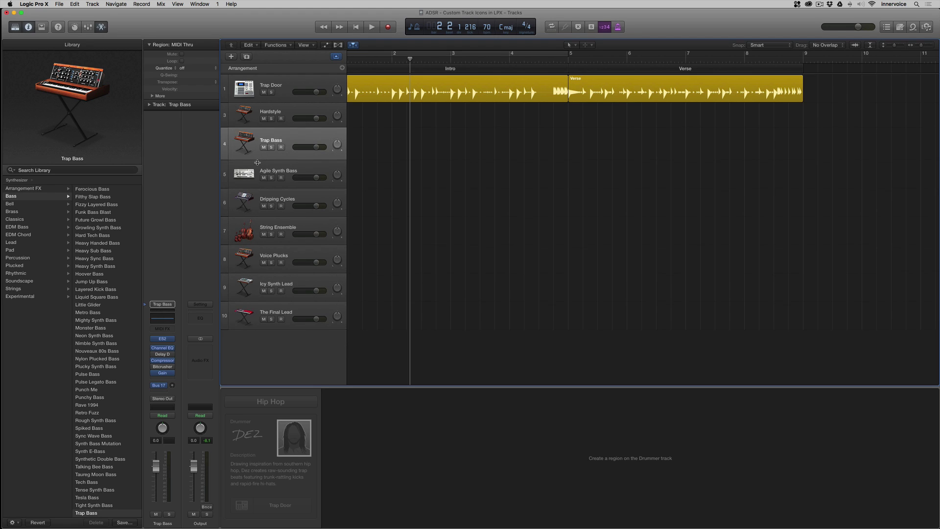
- Drag the Trap Bass track's lower edge down to make its row taller
{"action": "left_click_drag", "start_coordinate": [257, 163], "coordinate": [285, 168]}
- Open Trap Bass's Custom Icons picker, cancel the add-from-file dialog, and switch to Finder
{"action": "mouse_move", "coordinate": [85, 126]}
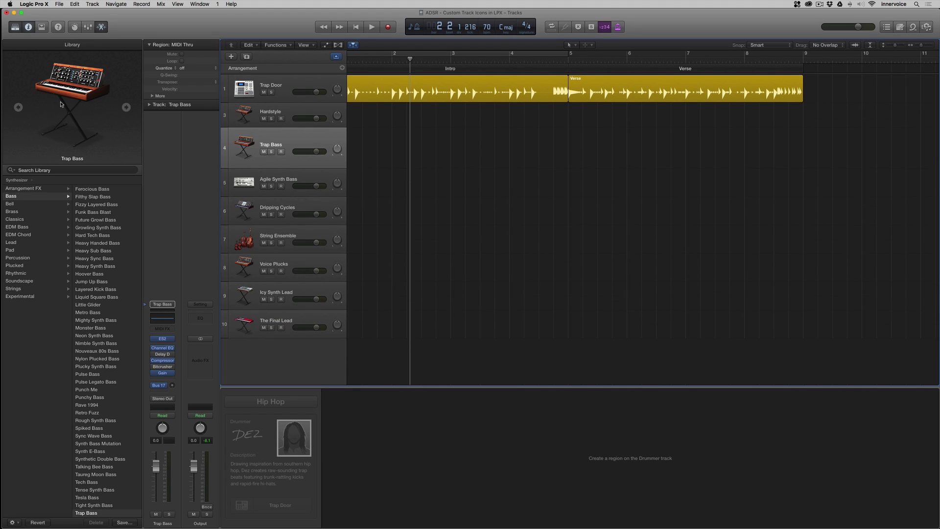
{"action": "left_click", "coordinate": [246, 147]}
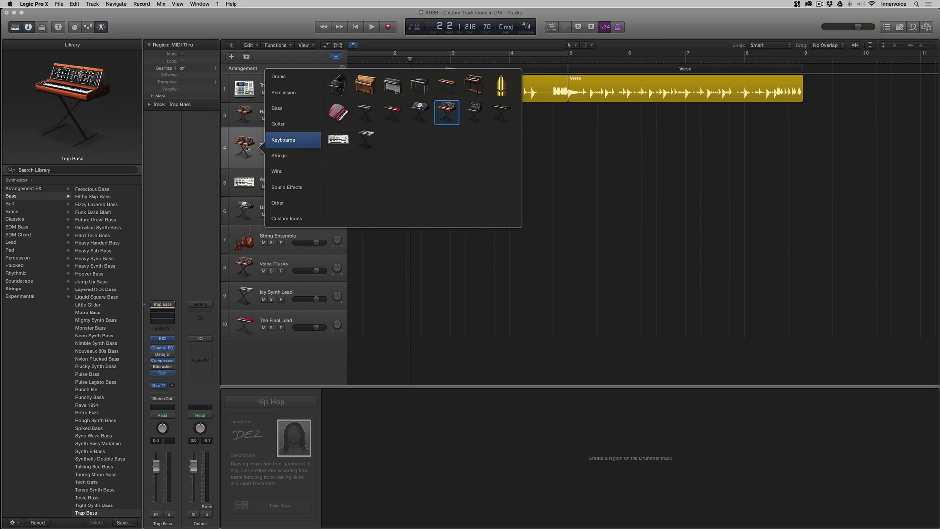
{"action": "left_click", "coordinate": [304, 218]}
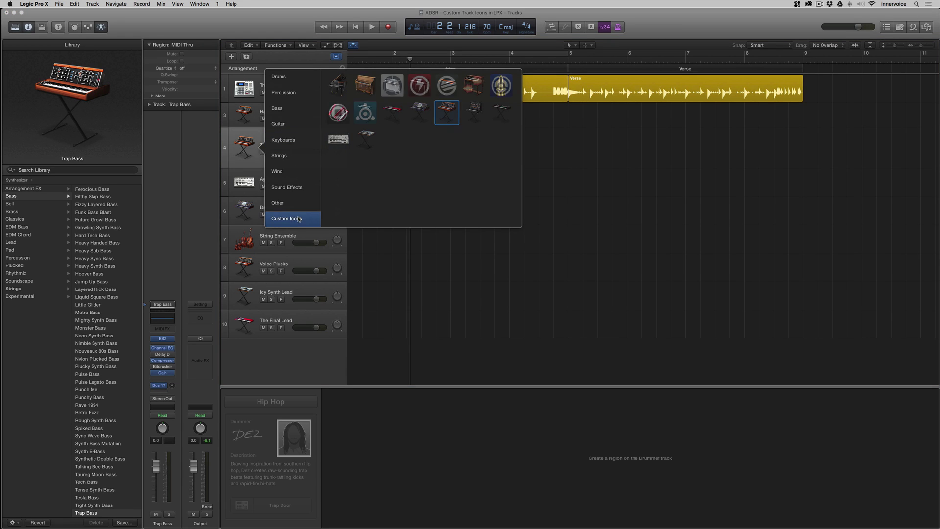
{"action": "left_click", "coordinate": [339, 88]}
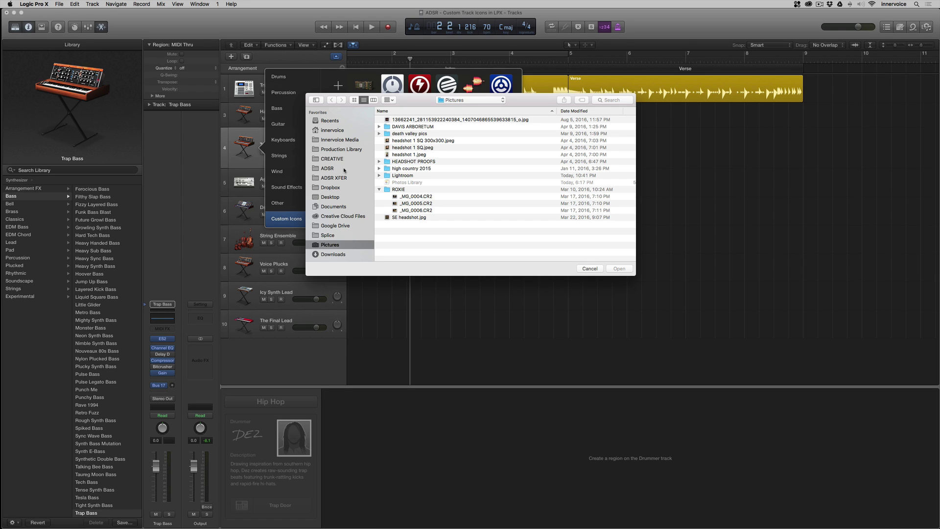
{"action": "key", "text": "Escape"}
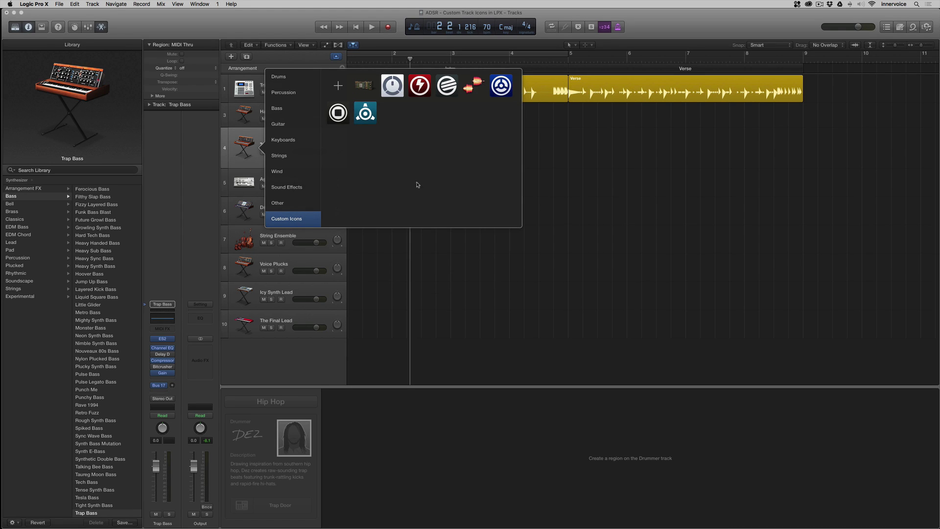
{"action": "key", "text": "super+Tab"}
{"action": "key", "text": "super+Tab"}
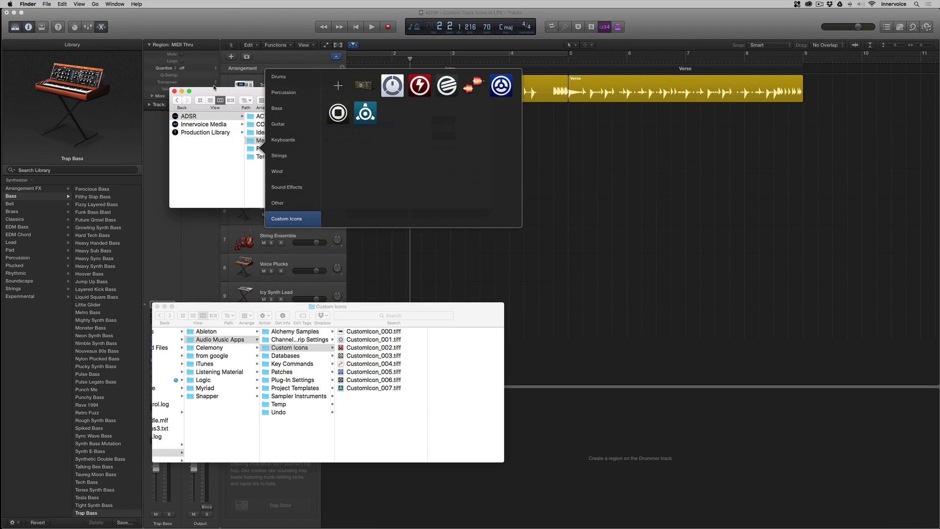
- Move the Media Files window aside and drop adsr-logo onto the Trap Bass track icon
{"action": "left_click_drag", "start_coordinate": [227, 93], "coordinate": [594, 174]}
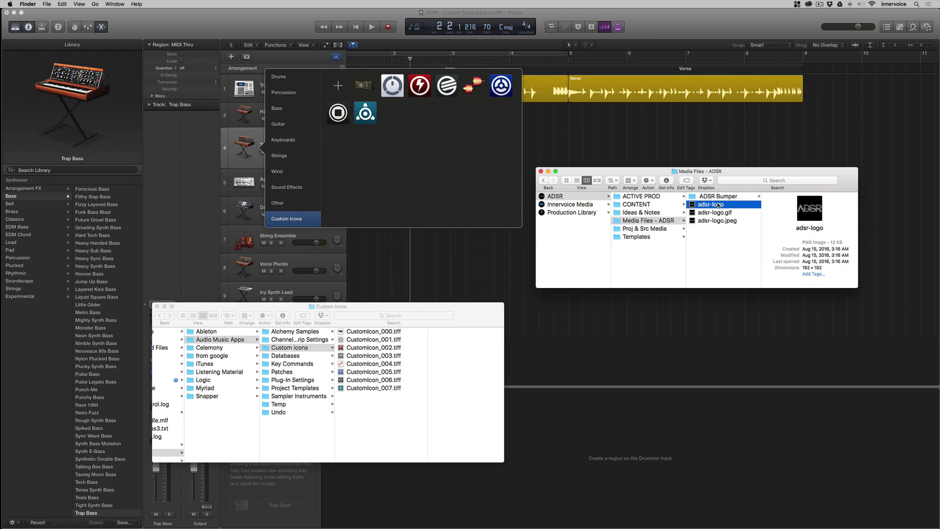
{"action": "left_click_drag", "start_coordinate": [718, 204], "coordinate": [244, 148]}
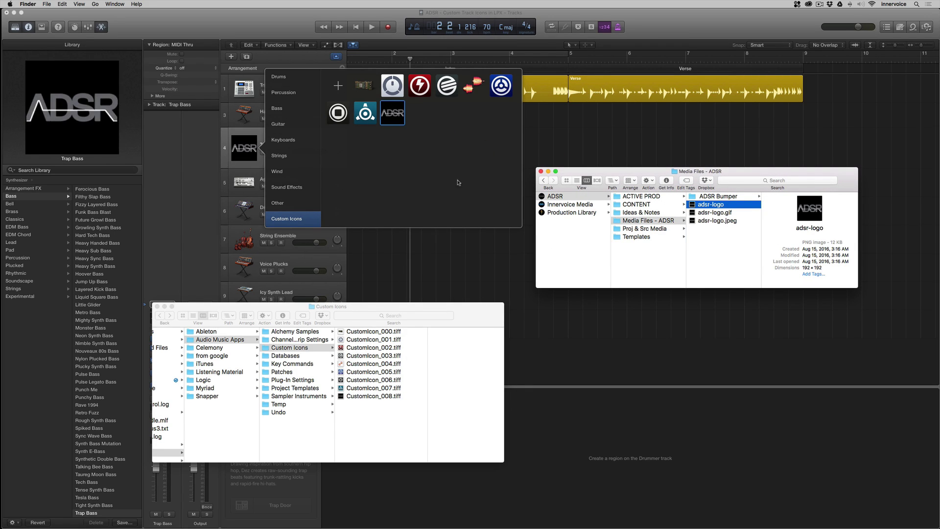
{"action": "left_click", "coordinate": [434, 310]}
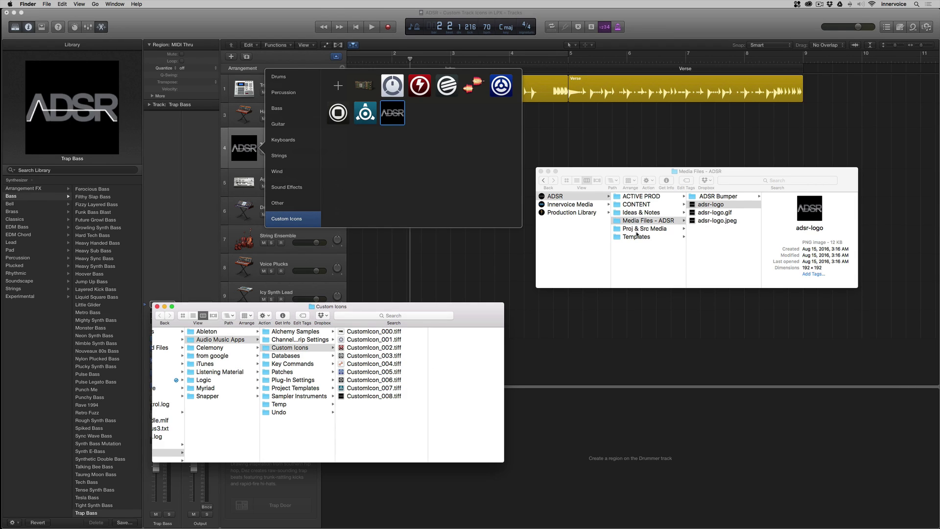
- Open LPX Track Icons, select all its icon files, and drag them onto Logic's Custom Icons panel
{"action": "double_click", "coordinate": [244, 407]}
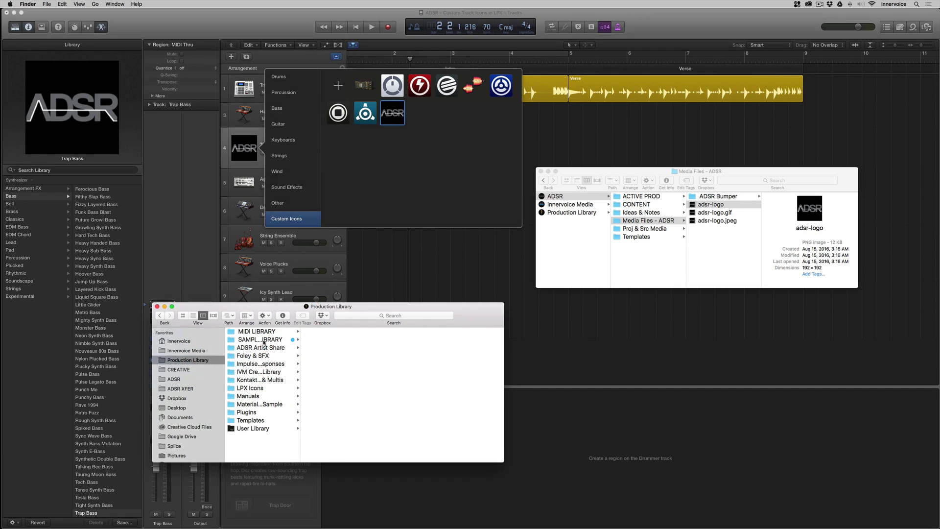
{"action": "scroll", "coordinate": [267, 313], "scroll_direction": "down", "scroll_amount": 5}
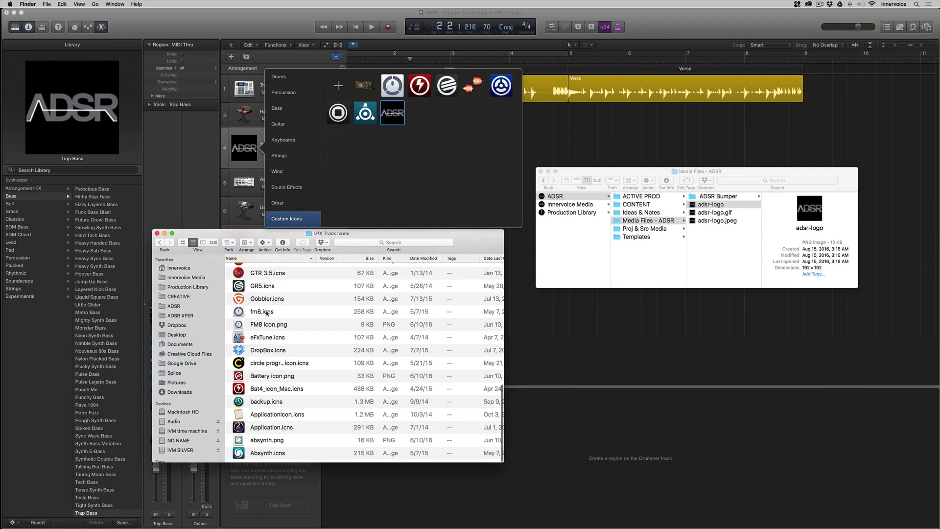
{"action": "scroll", "coordinate": [267, 313], "scroll_direction": "up", "scroll_amount": 15}
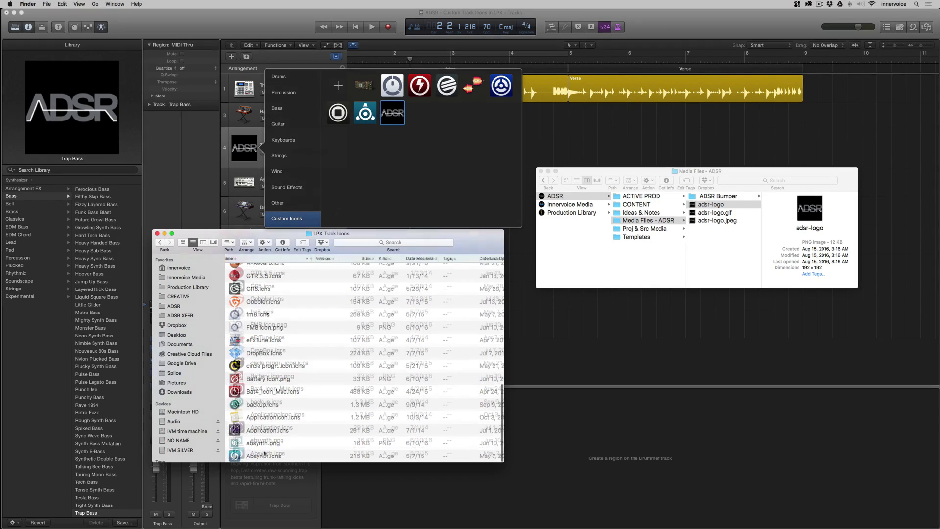
{"action": "key", "text": "super+a"}
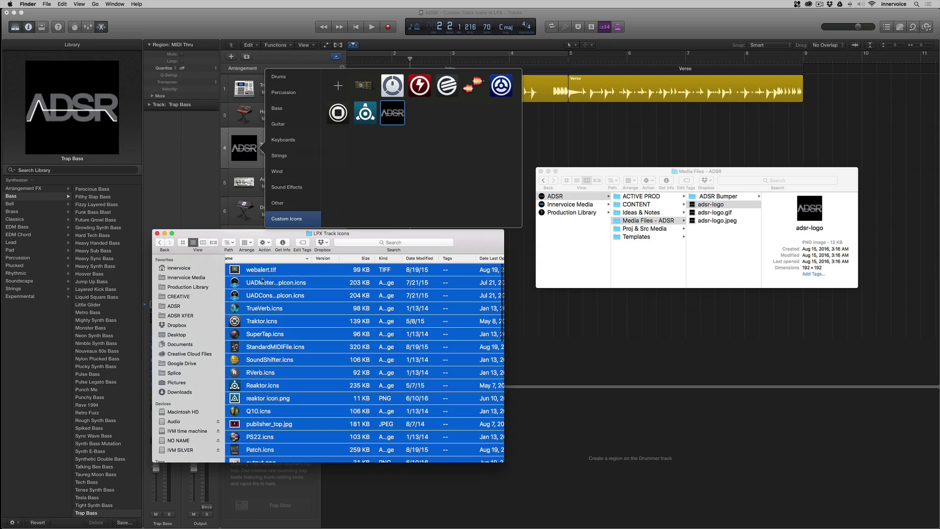
{"action": "left_click_drag", "start_coordinate": [265, 277], "coordinate": [424, 164]}
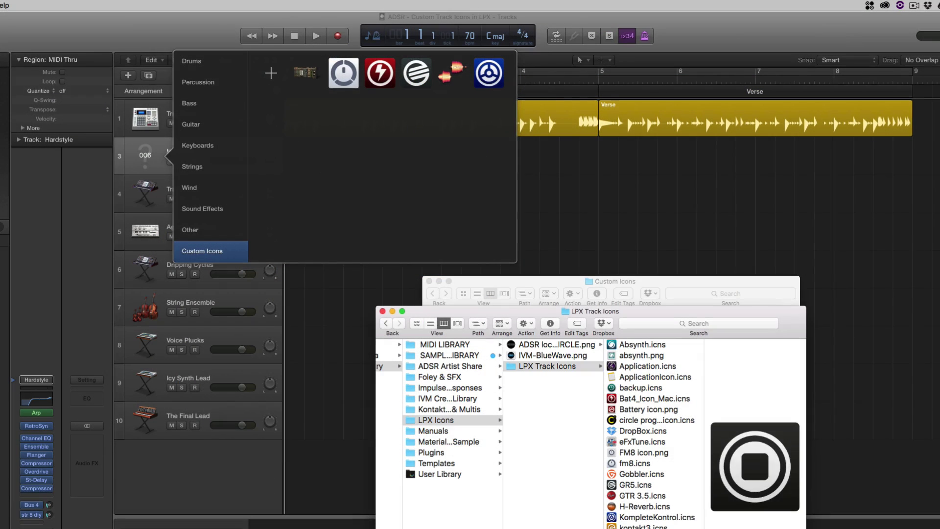
- Drop maschine.png on the Voice Plucks icon and the blue ring custom icon on The Final Lead
{"action": "left_click_drag", "start_coordinate": [641, 526], "coordinate": [149, 344]}
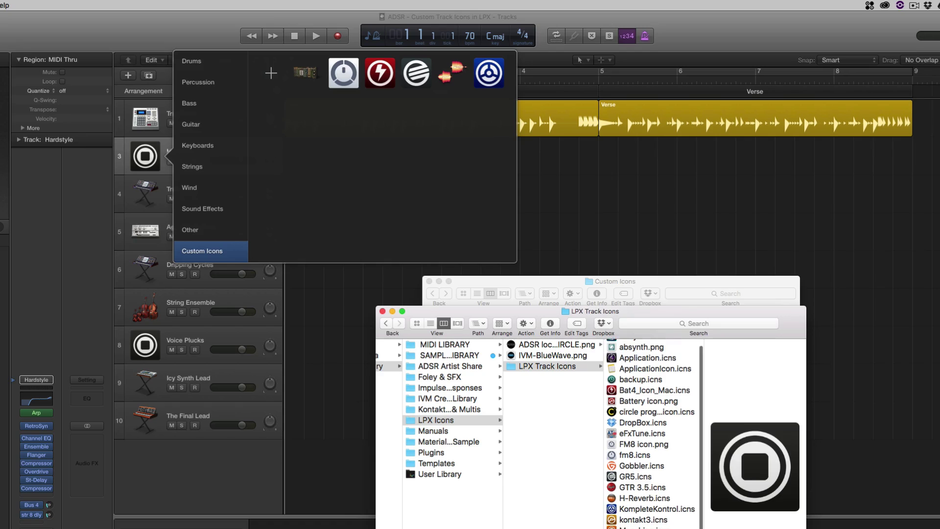
{"action": "scroll", "coordinate": [622, 325], "scroll_direction": "down", "scroll_amount": 1}
{"action": "scroll", "coordinate": [653, 433], "scroll_direction": "down", "scroll_amount": 4}
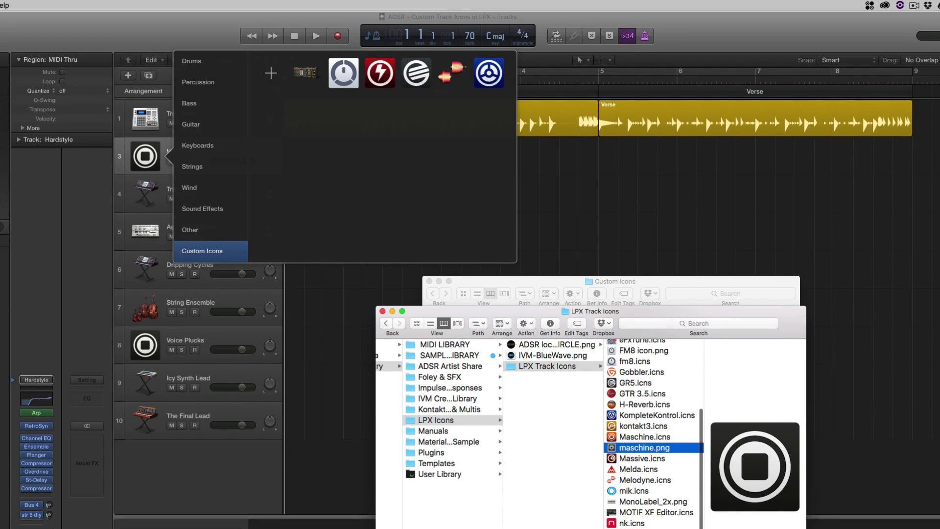
{"action": "left_click_drag", "start_coordinate": [489, 73], "coordinate": [145, 420]}
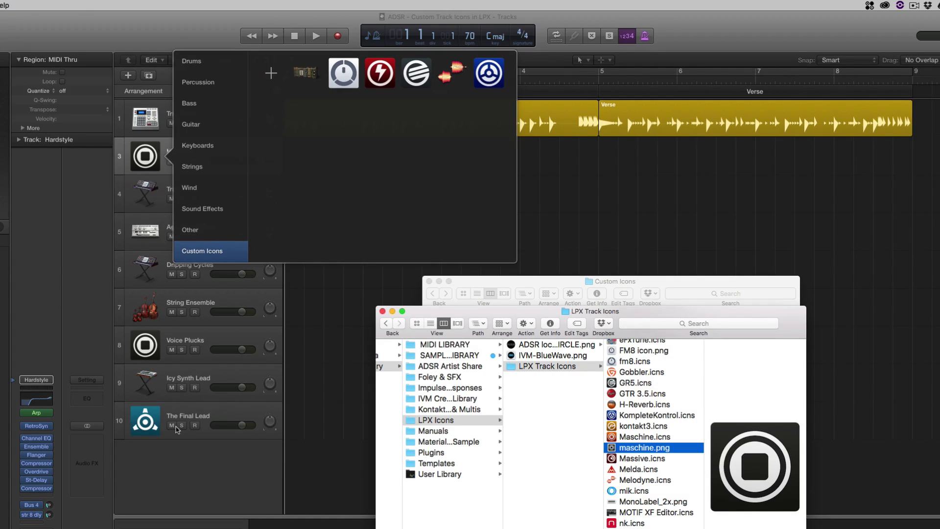
- Dismiss the icon picker and start playback to show the tracks with their new custom icons
{"action": "left_click", "coordinate": [310, 434]}
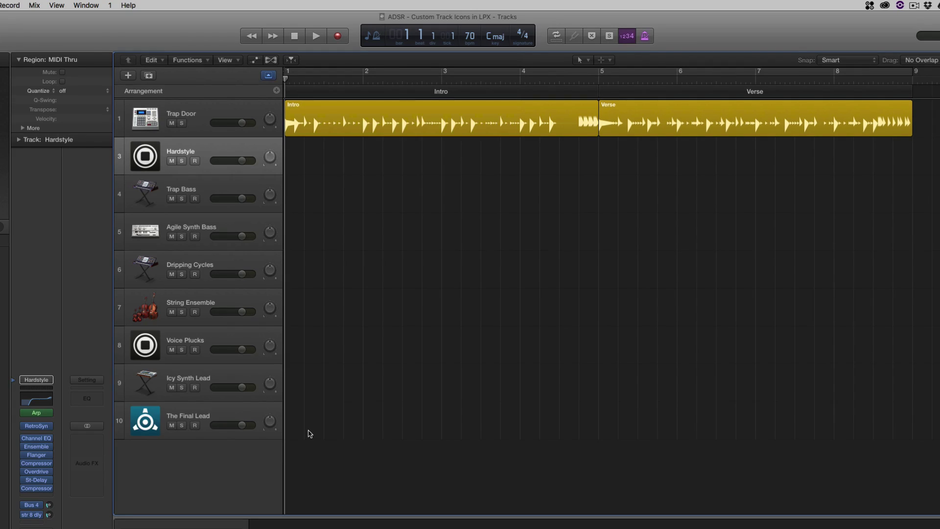
{"action": "key", "text": "space"}
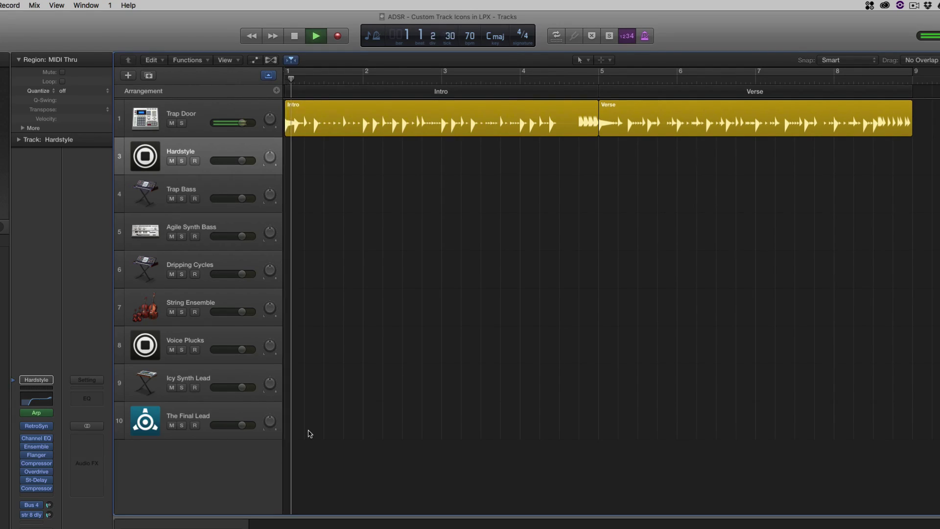